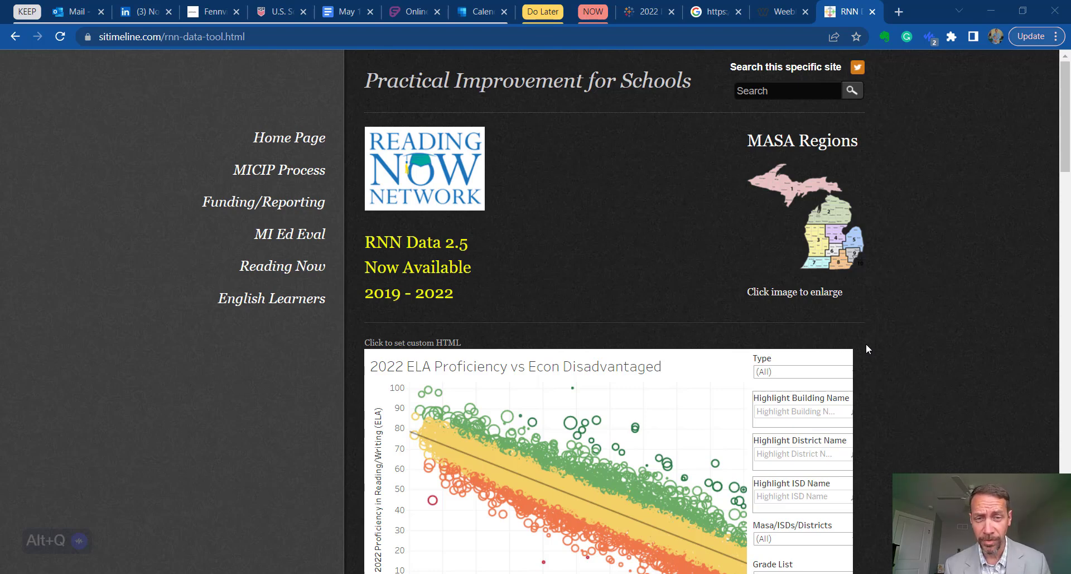
# Bring up the full-size 2022 ELA Proficiency vs Econ Disadvantaged graph and examine the details of individual school dots.
pyautogui.scroll(-5, 866, 344)
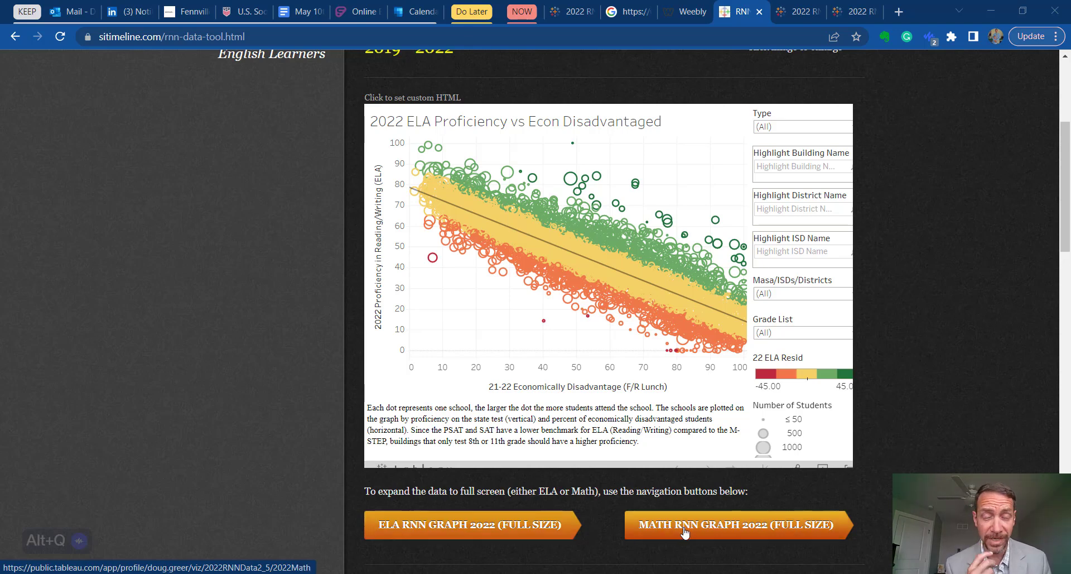
pyautogui.click(786, 11)
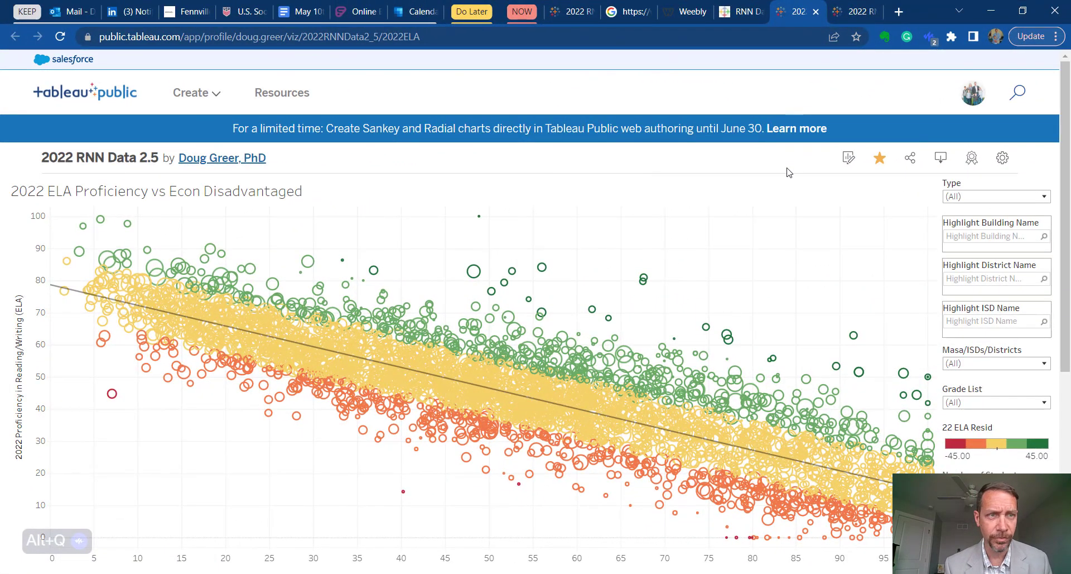
pyautogui.scroll(-2, 788, 171)
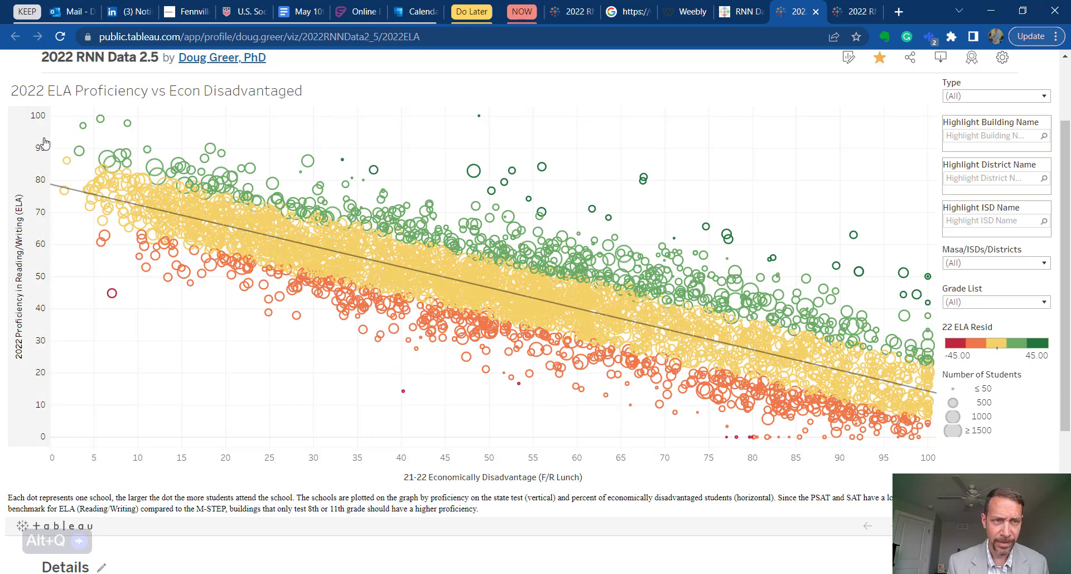
pyautogui.moveTo(86, 216)
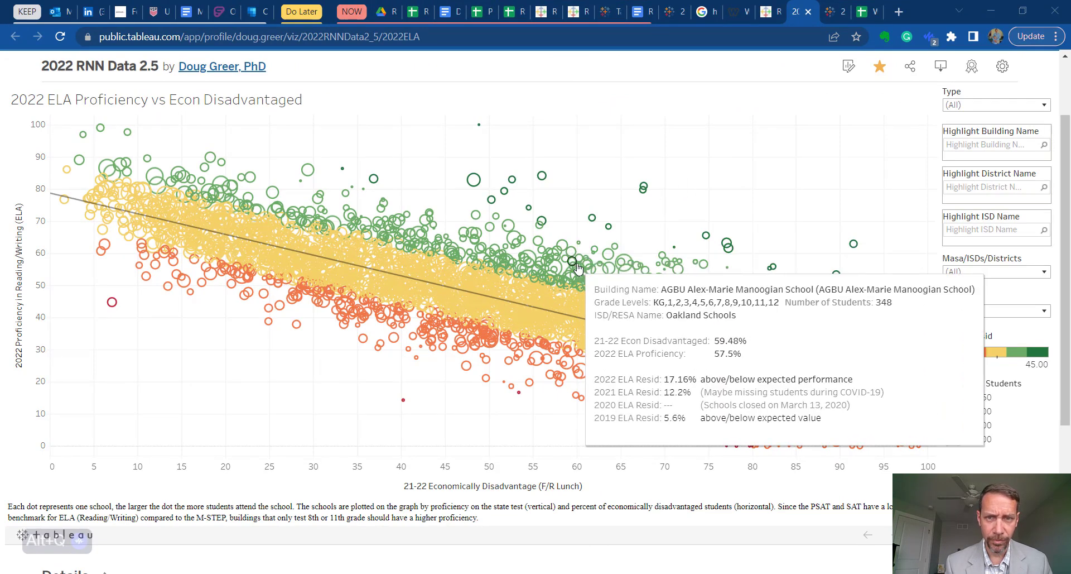
pyautogui.moveTo(626, 274)
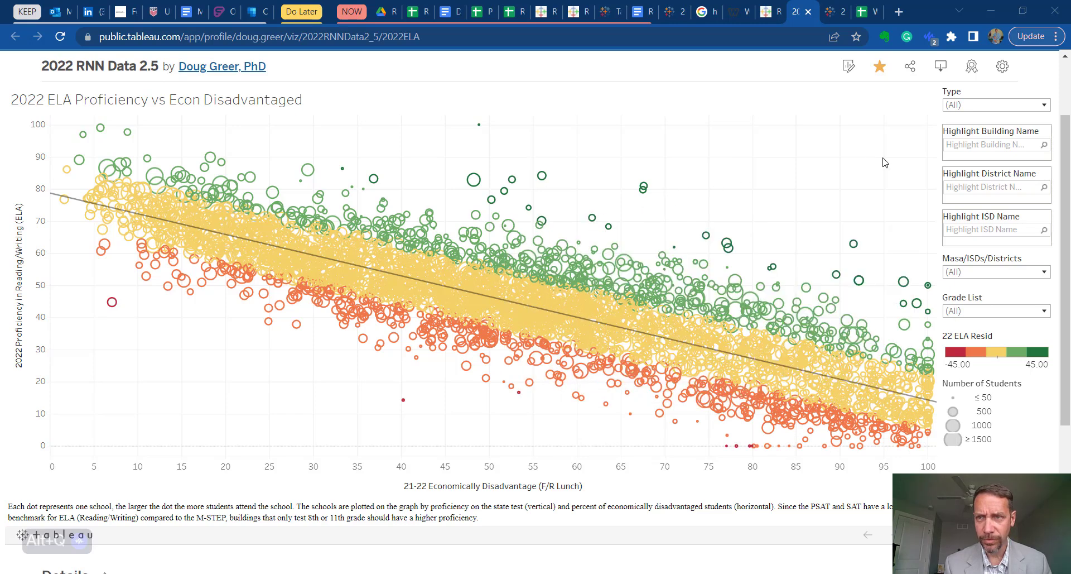
# Exclude Building and ISD-Total from the Type filter to leave district and state data in the graph.
pyautogui.click(1030, 106)
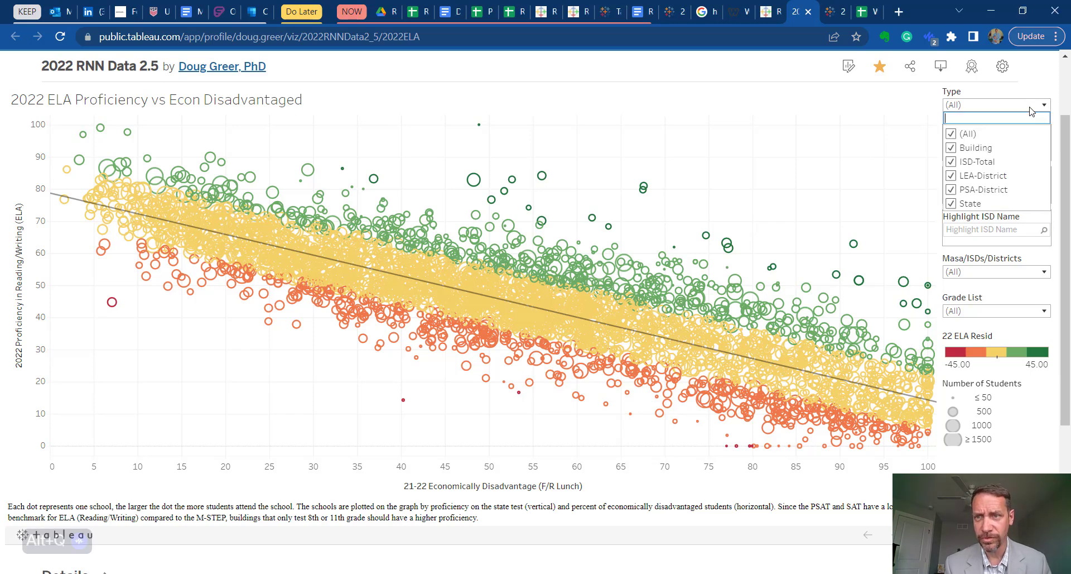
pyautogui.click(951, 148)
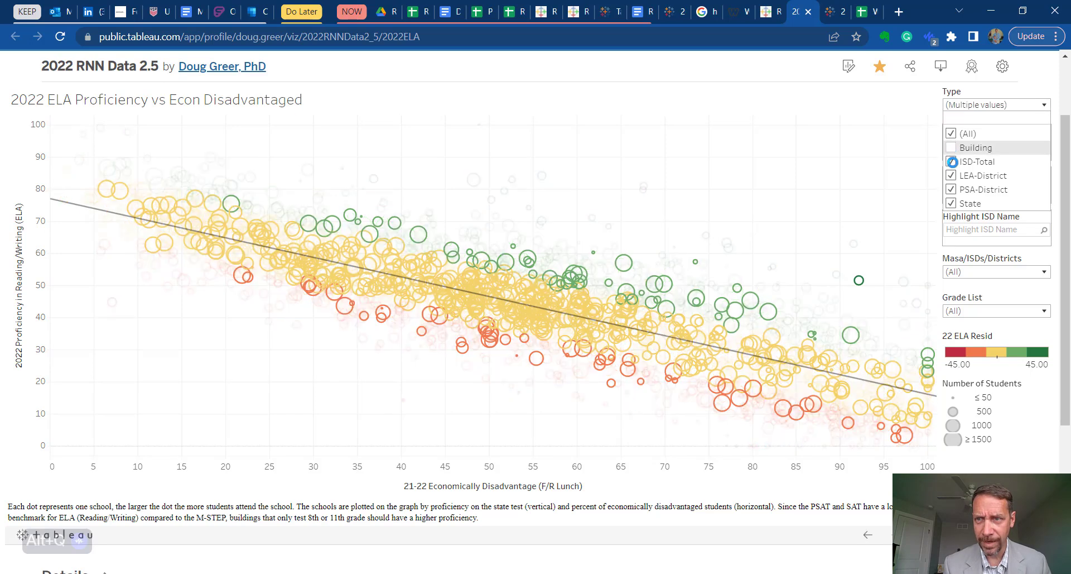
pyautogui.click(952, 163)
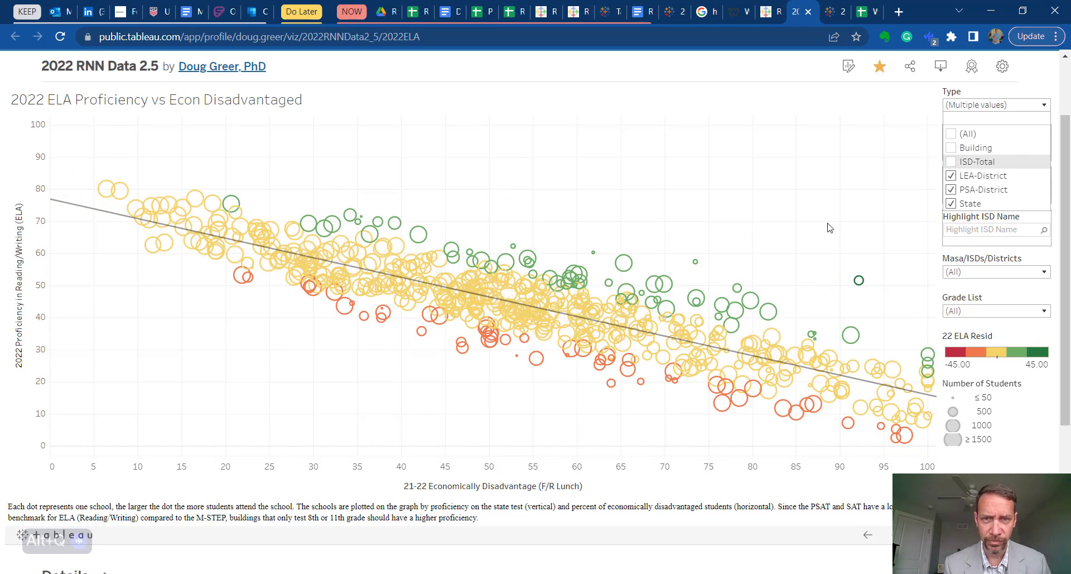
# Examine the details of several district dots above the trend line, including Chippewa Hills, Pentwater and Cass City.
pyautogui.click(624, 265)
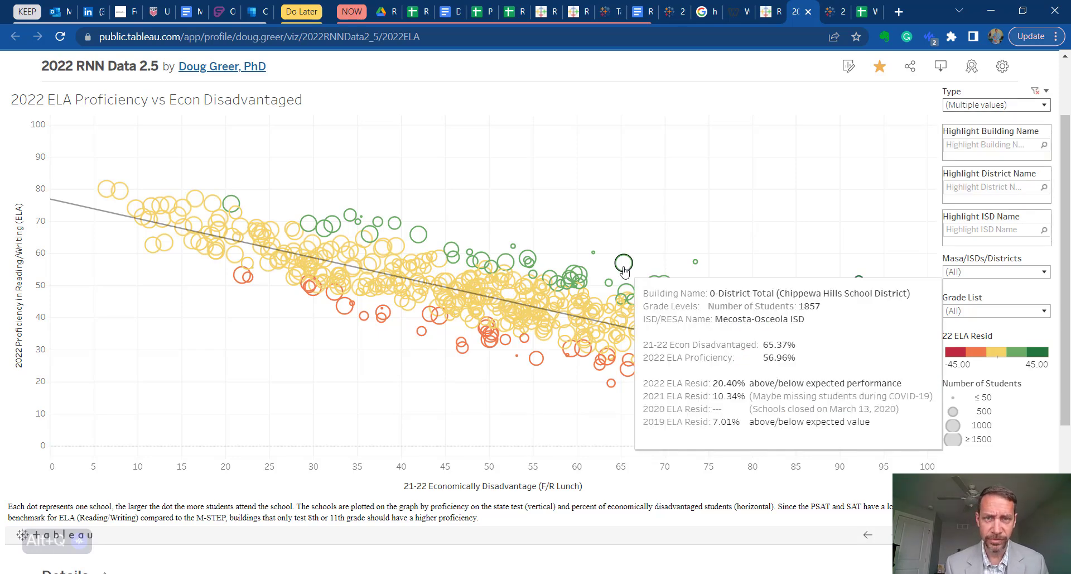
pyautogui.moveTo(529, 258)
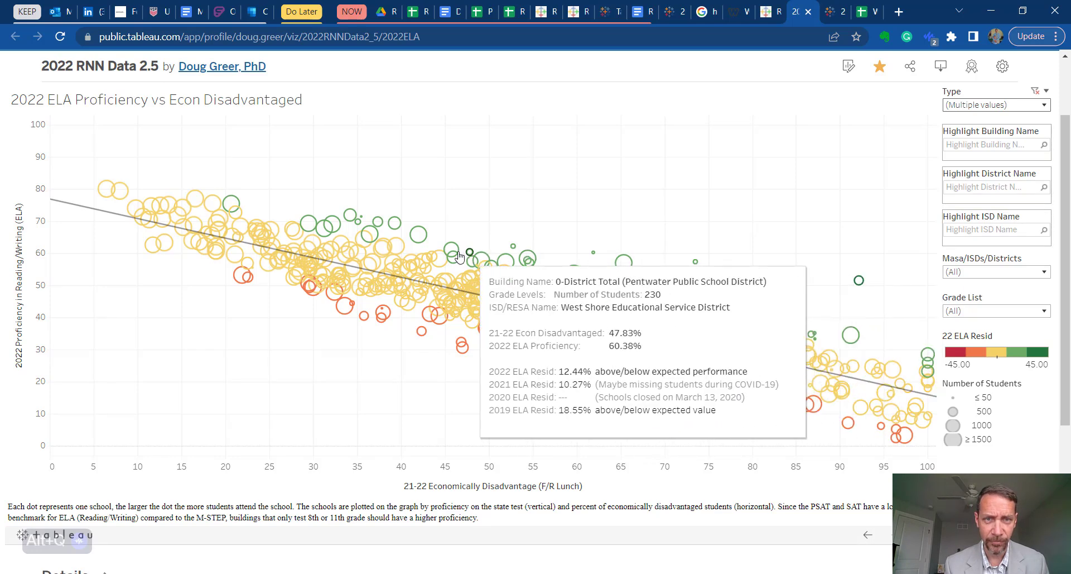
pyautogui.moveTo(424, 239)
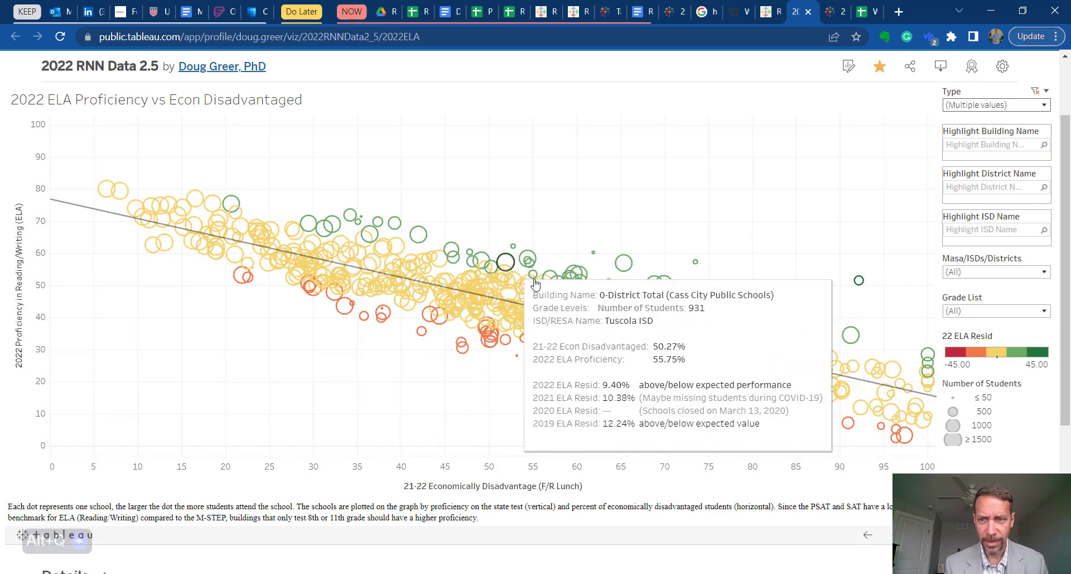
pyautogui.moveTo(657, 339)
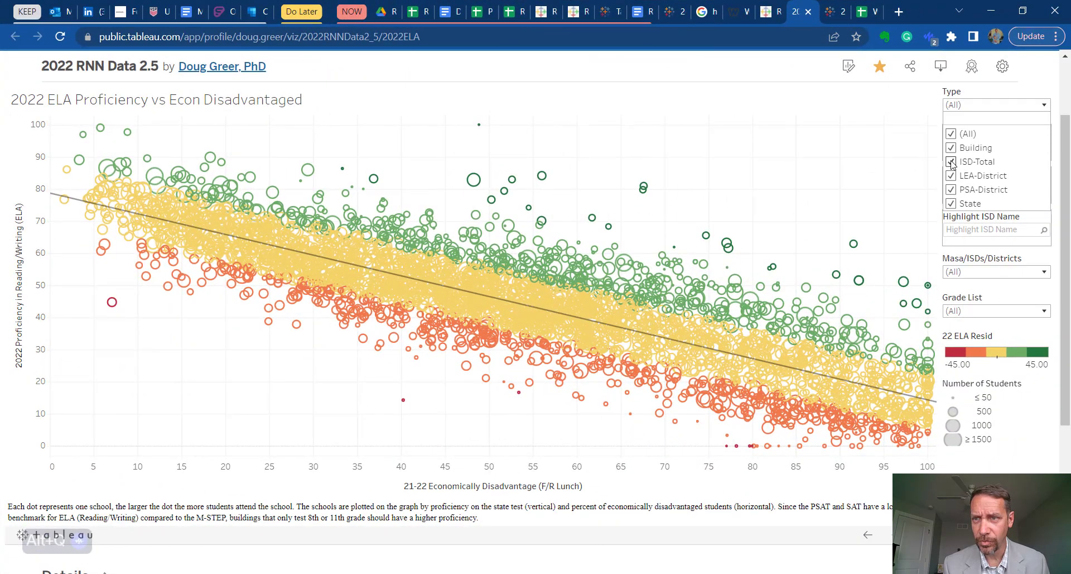
# Exclude ISD-Total and State from the Type filter, keeping Building, LEA-District and PSA-District.
pyautogui.click(952, 162)
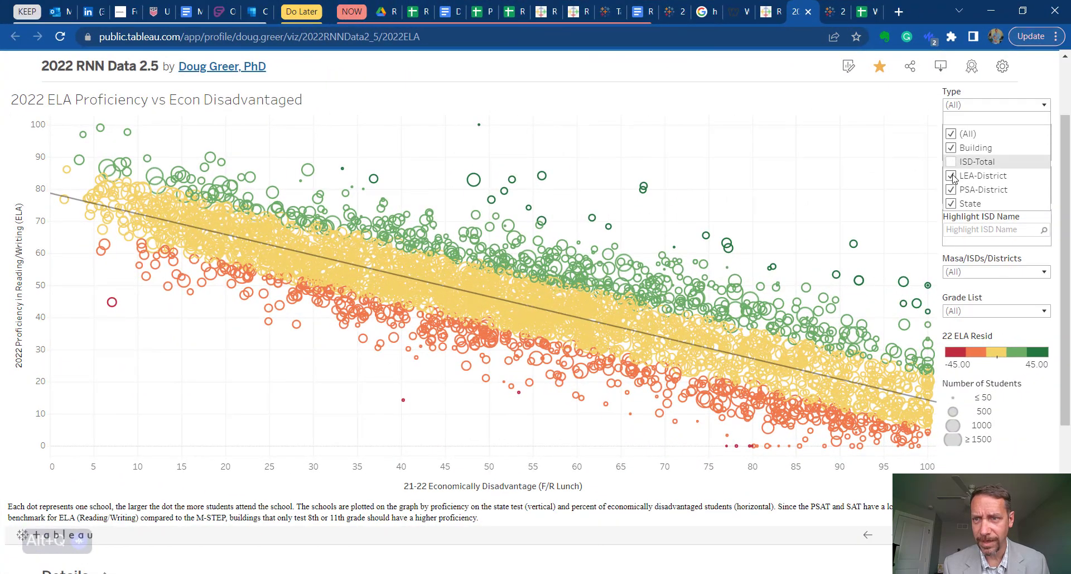
pyautogui.click(951, 204)
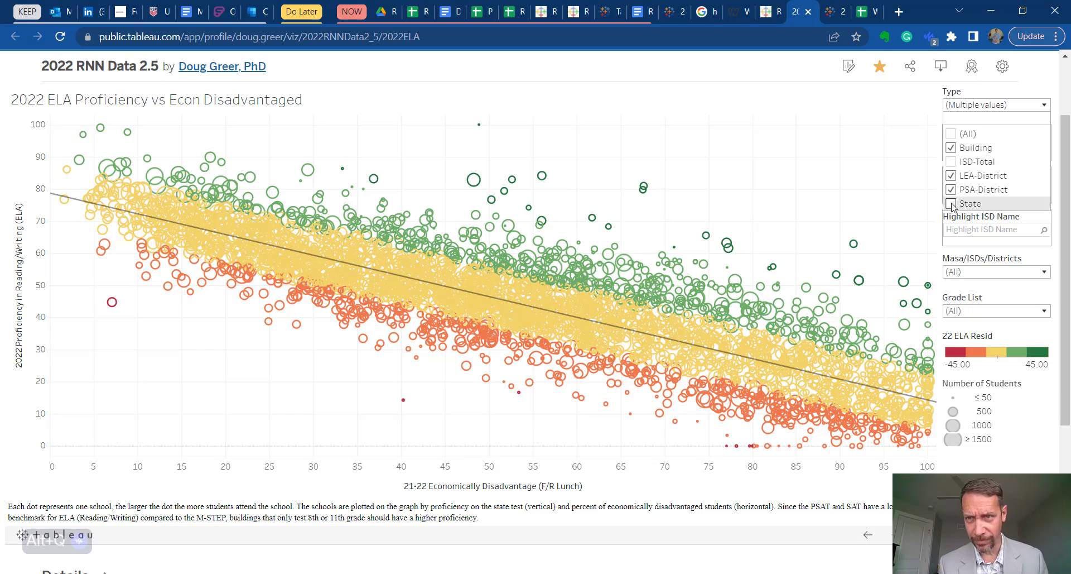
pyautogui.click(1043, 107)
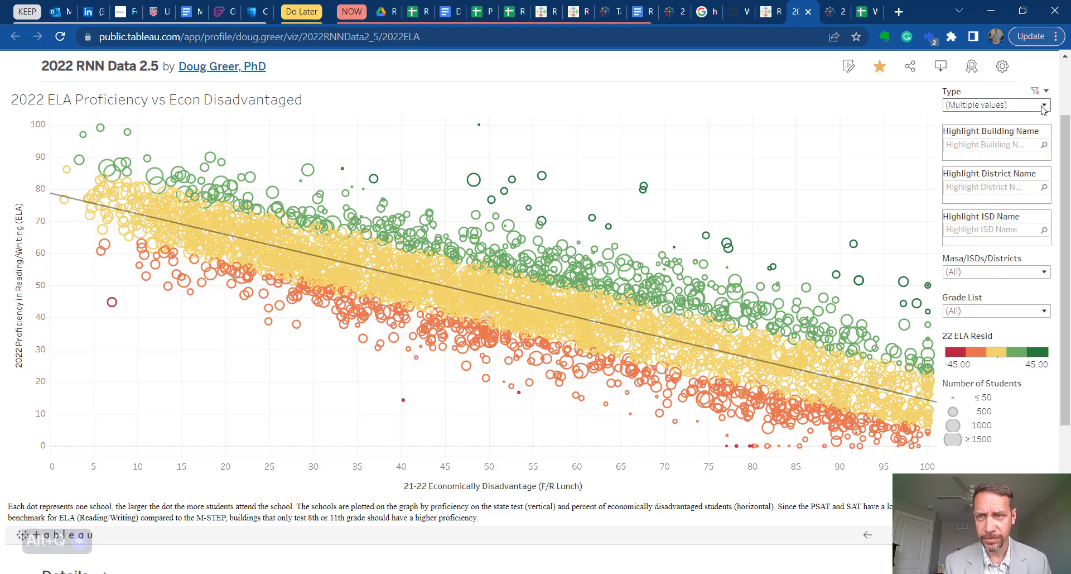
# Highlight Greenville Public Schools by district name and examine the details of its district total and building dots.
pyautogui.click(997, 184)
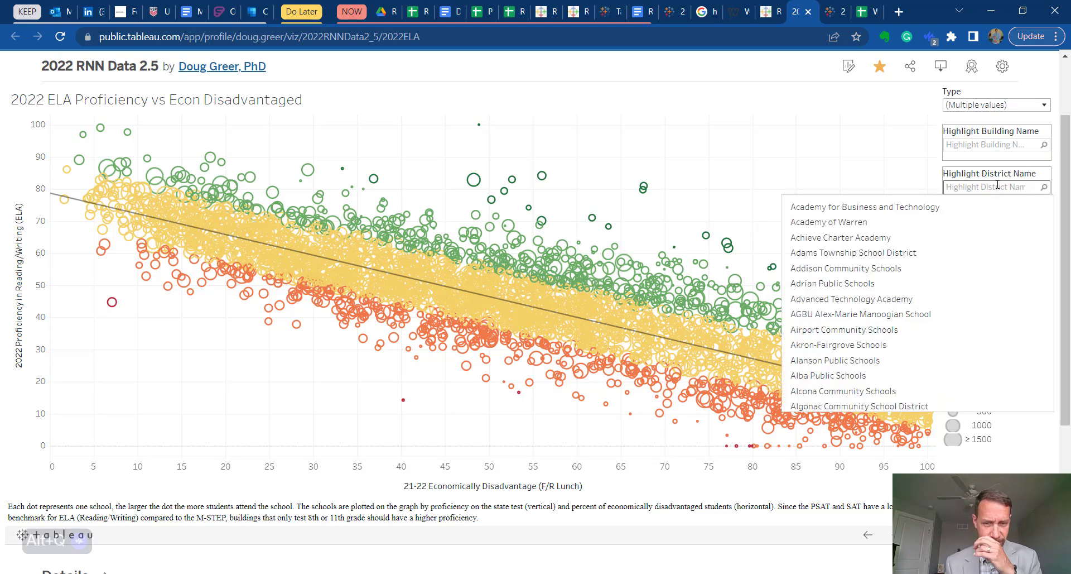
pyautogui.write('Gr')
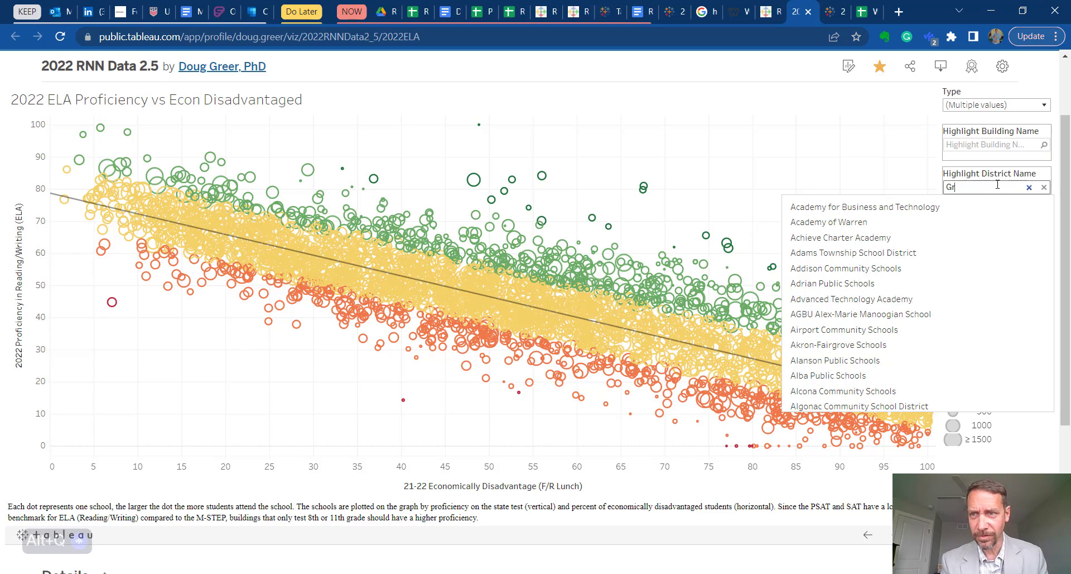
pyautogui.write('eenville')
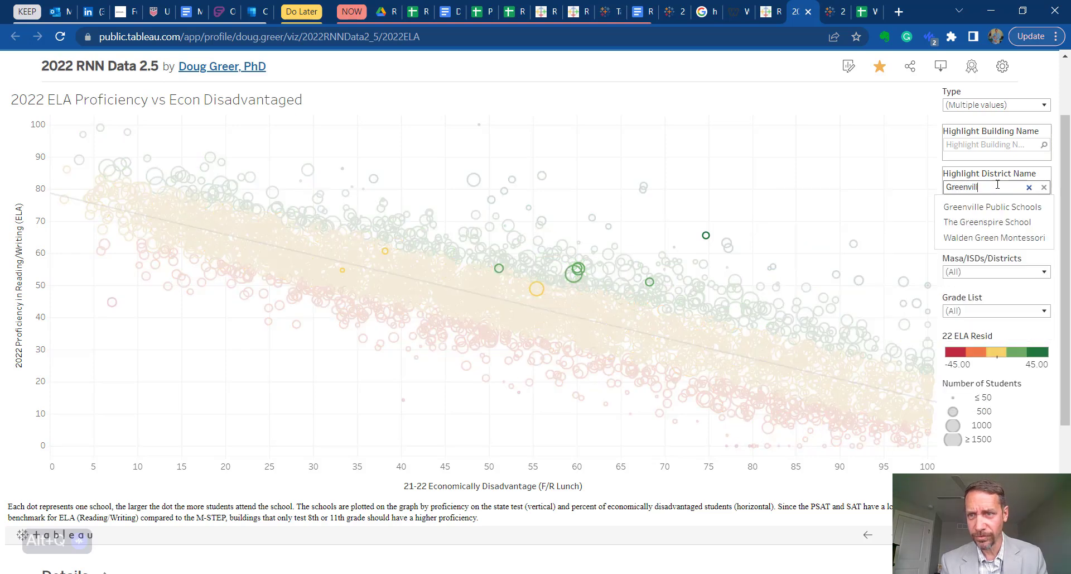
pyautogui.click(999, 207)
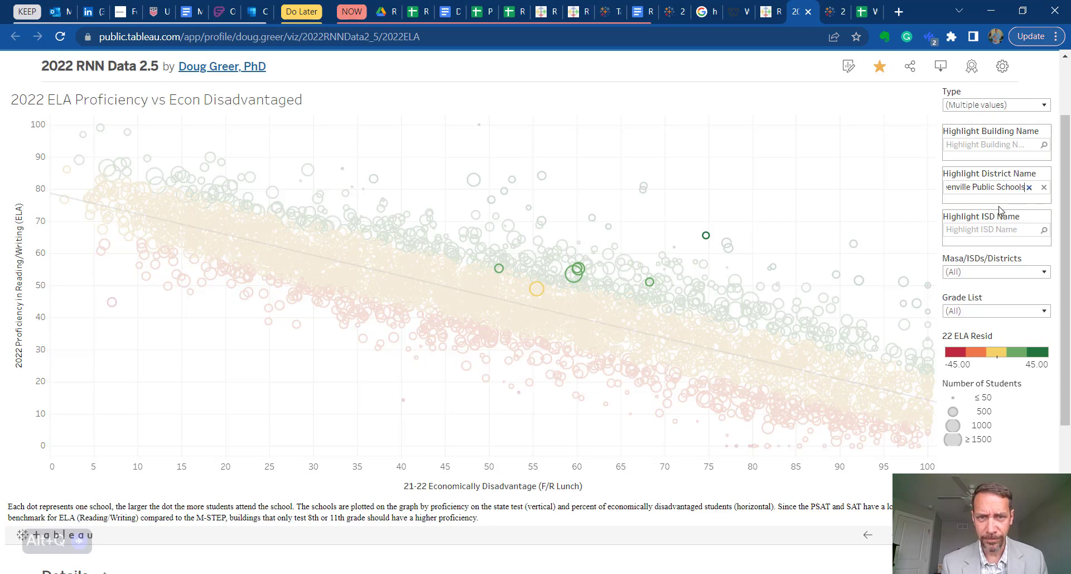
pyautogui.moveTo(580, 283)
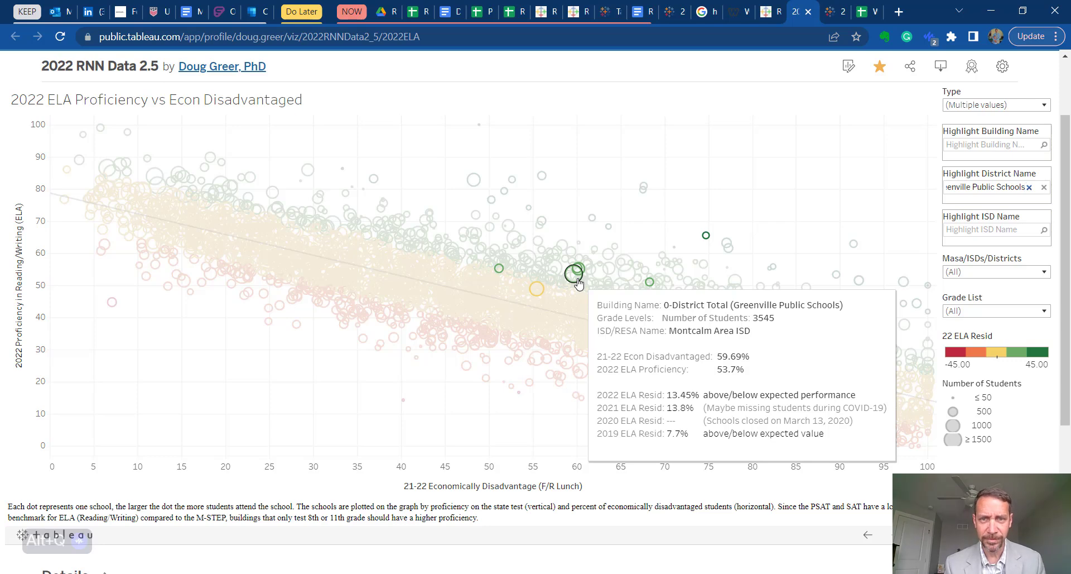
pyautogui.moveTo(537, 288)
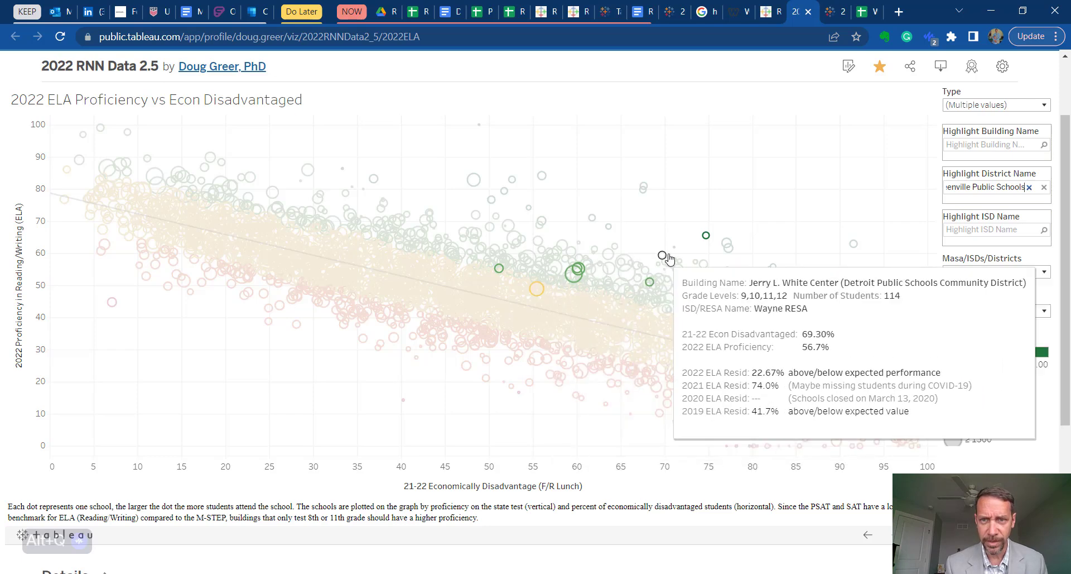
pyautogui.moveTo(705, 239)
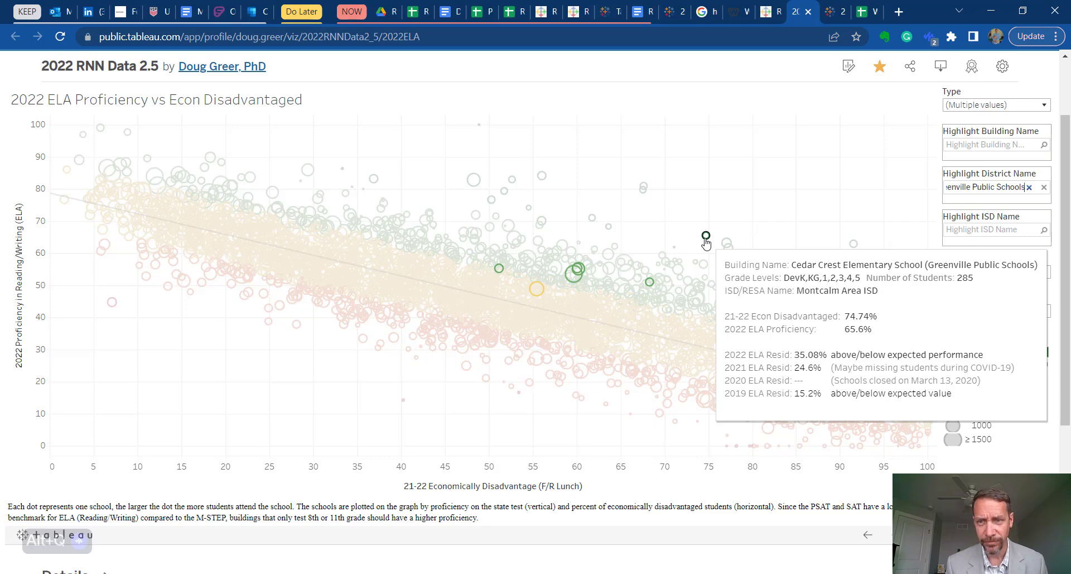
# Clear the district highlight and highlight Oakland Schools by ISD name using the search text "oak".
pyautogui.click(1030, 187)
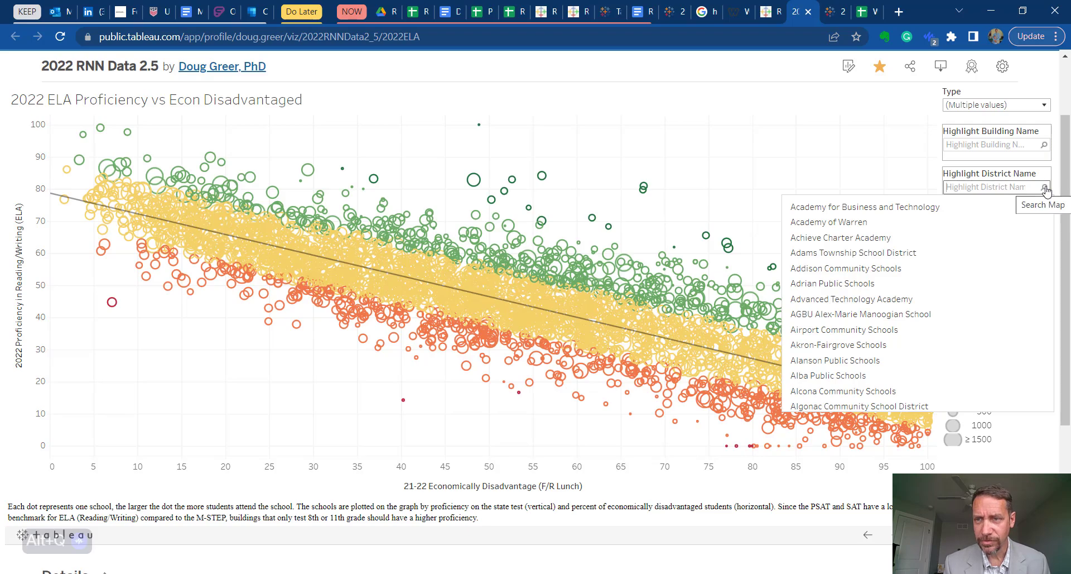
pyautogui.click(879, 151)
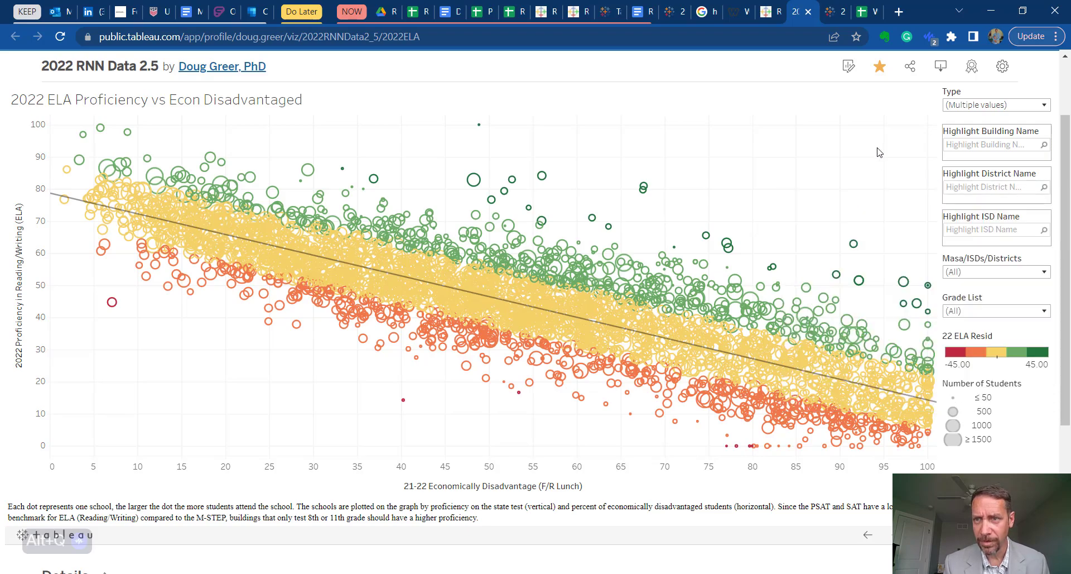
pyautogui.click(977, 230)
pyautogui.write('oak')
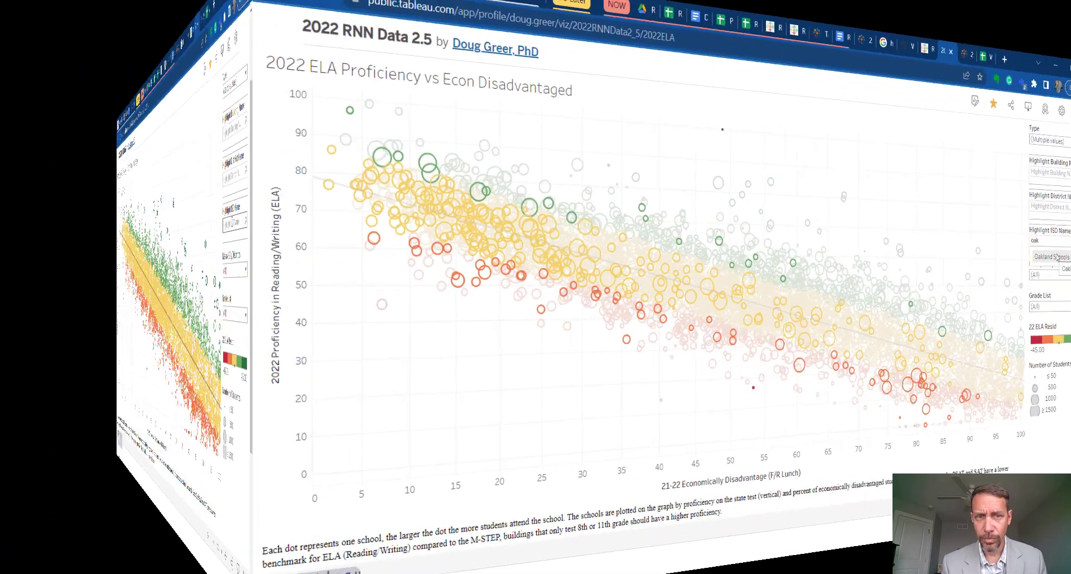
pyautogui.click(994, 249)
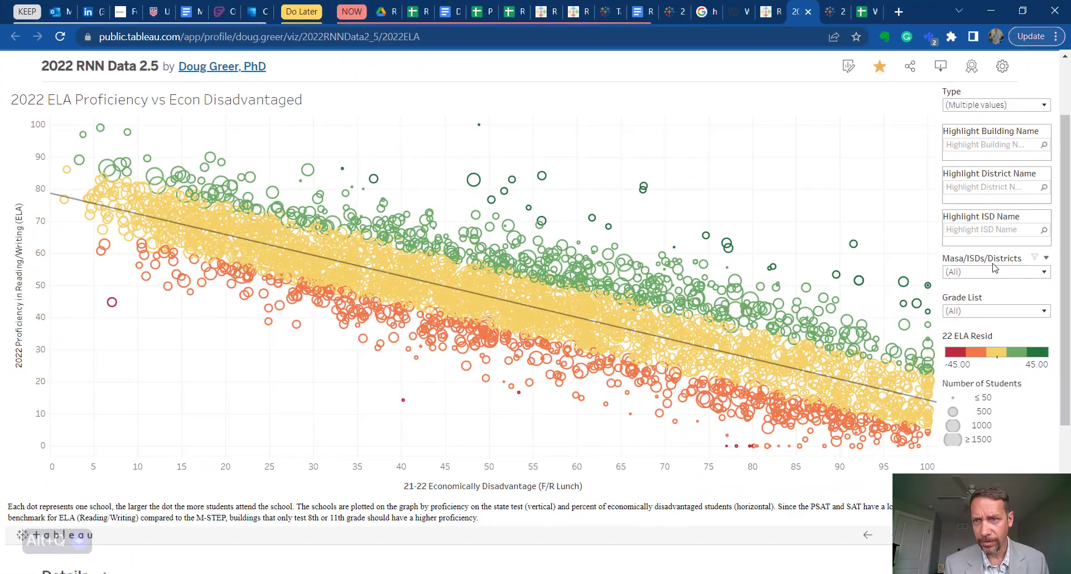
# Review the region options of the Masa/ISDs/Districts filter without changing the selection.
pyautogui.click(1045, 273)
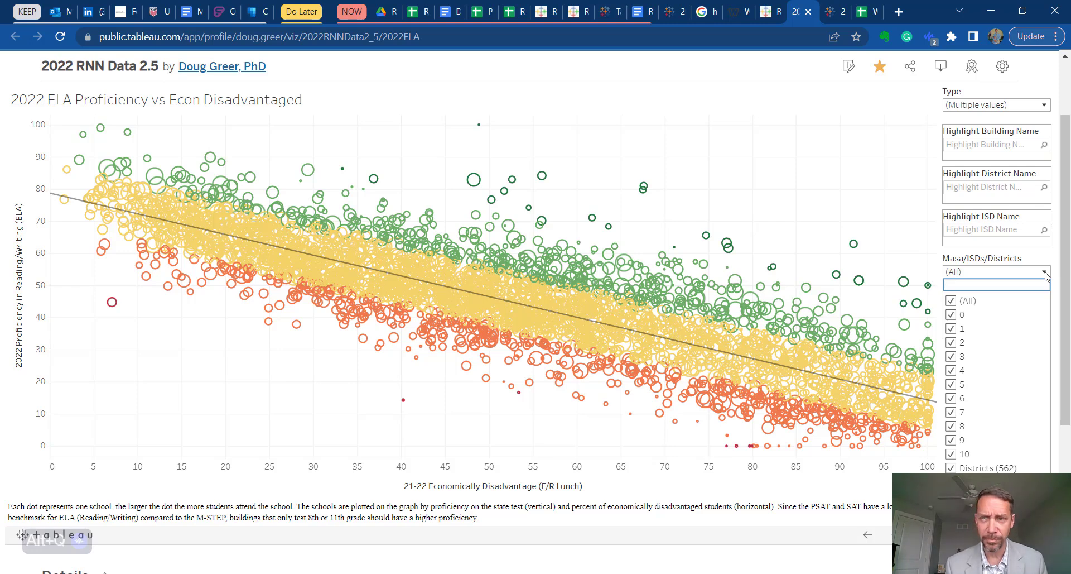
pyautogui.click(1045, 273)
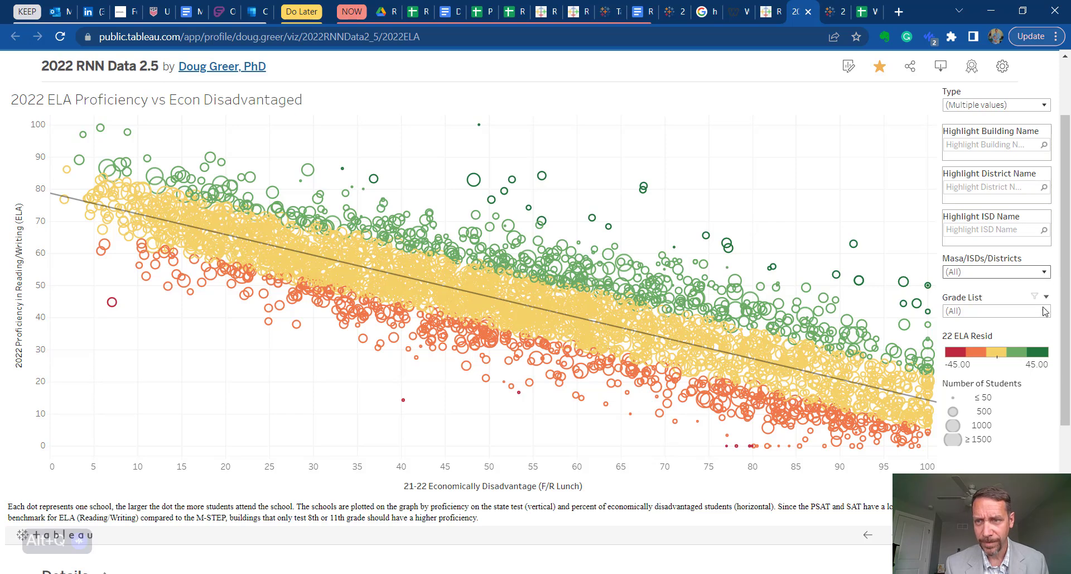
# Clear all values from the Grade List filter and include only the grade span 7,8,9,10,11,12.
pyautogui.click(1044, 312)
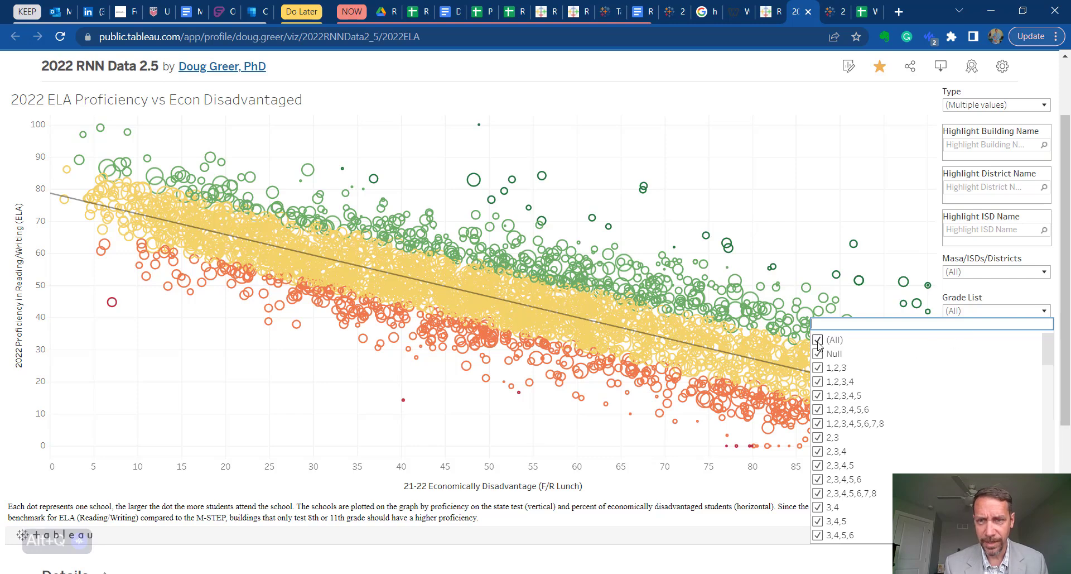
pyautogui.click(819, 340)
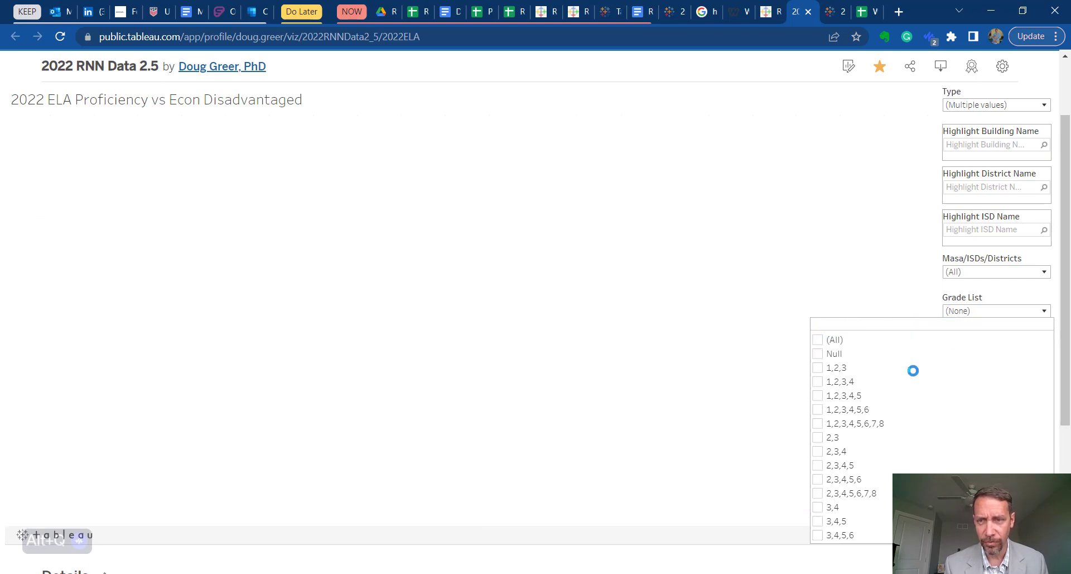
pyautogui.scroll(-1, 934, 388)
pyautogui.scroll(-15, 934, 389)
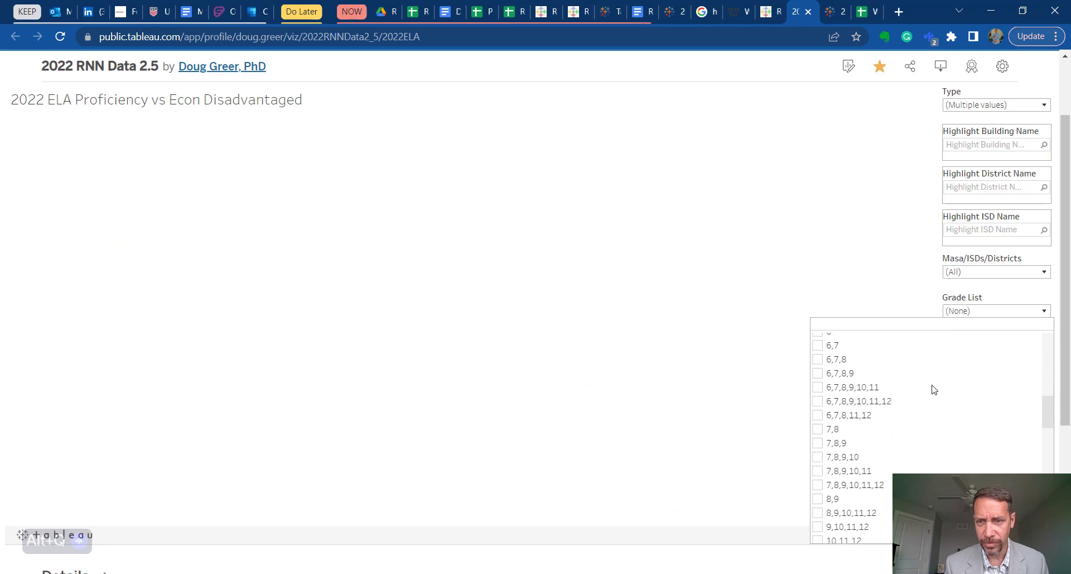
pyautogui.scroll(3, 935, 389)
pyautogui.scroll(-2, 934, 388)
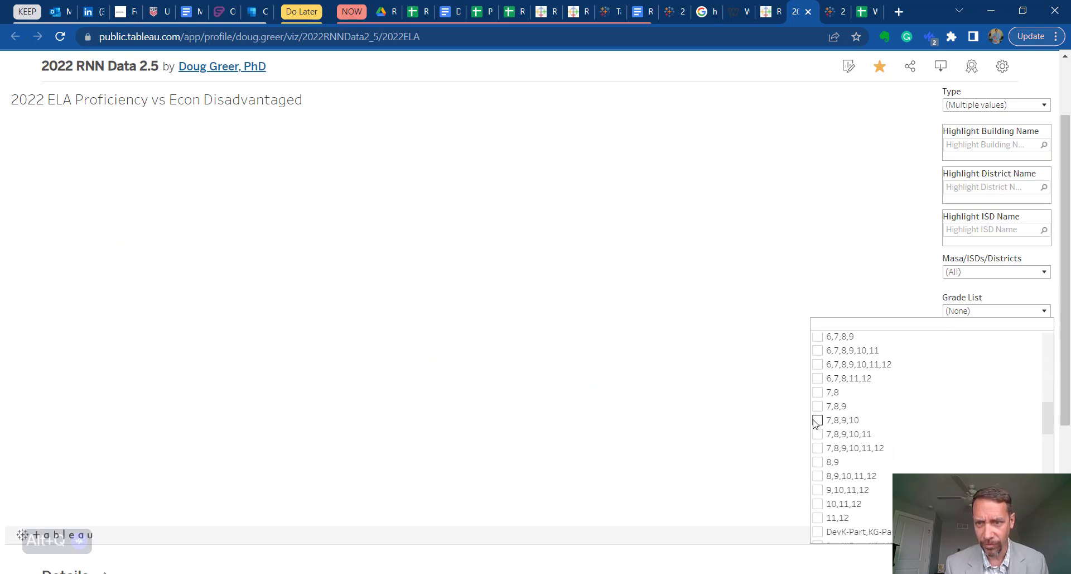
pyautogui.click(818, 448)
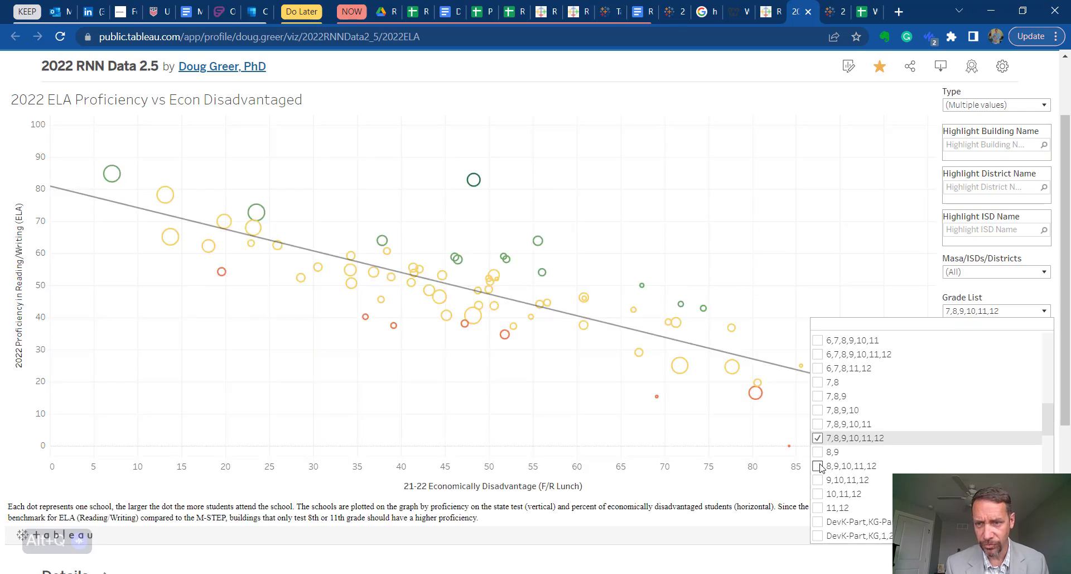
# Add the grade spans 8,9; 8,9,10,11,12; 9,10,11,12; 10,11,12; and 11,12 to the Grade List filter.
pyautogui.click(818, 452)
pyautogui.click(818, 465)
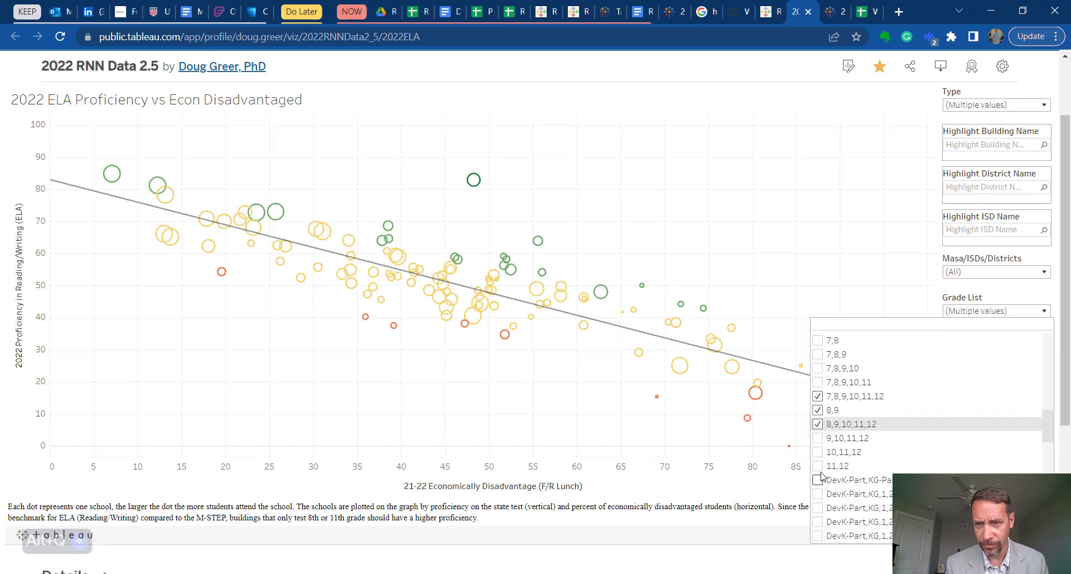
pyautogui.click(818, 440)
pyautogui.click(819, 452)
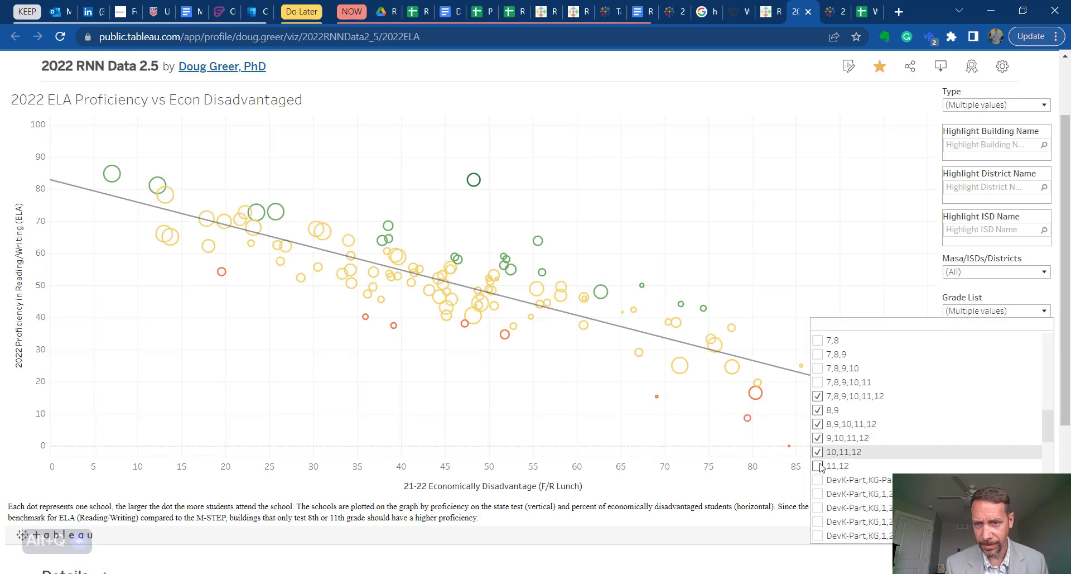
pyautogui.click(819, 466)
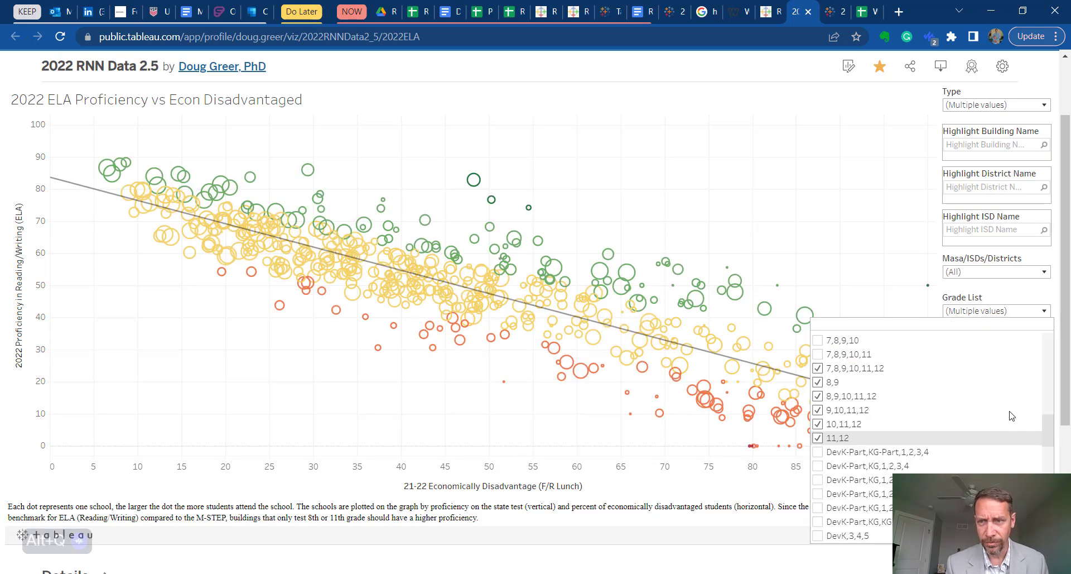
pyautogui.click(899, 282)
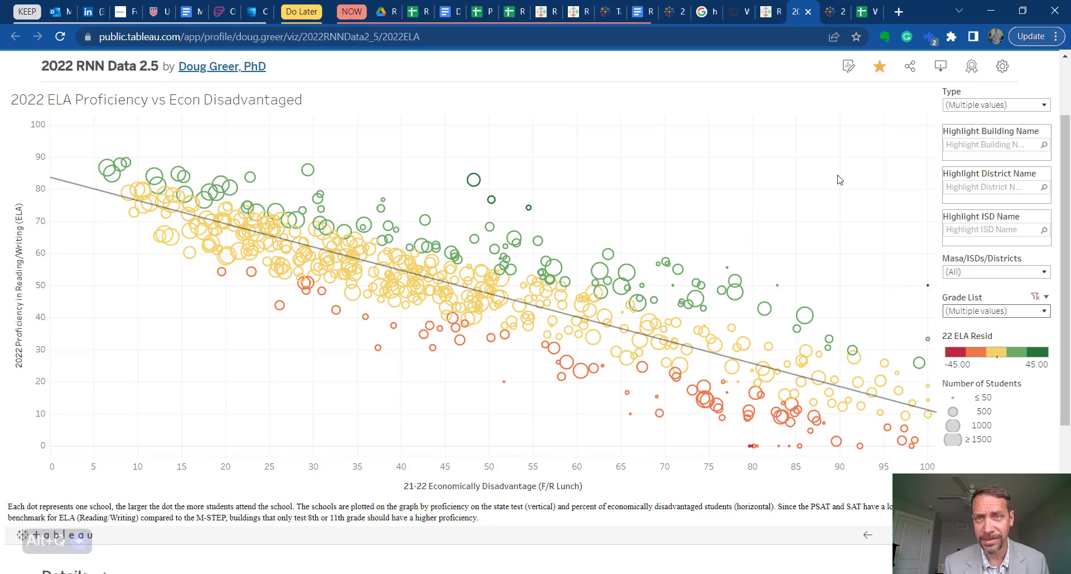
# Return to the RNN data tool page and go to the full-size 2022 Math RNN graph.
pyautogui.click(770, 12)
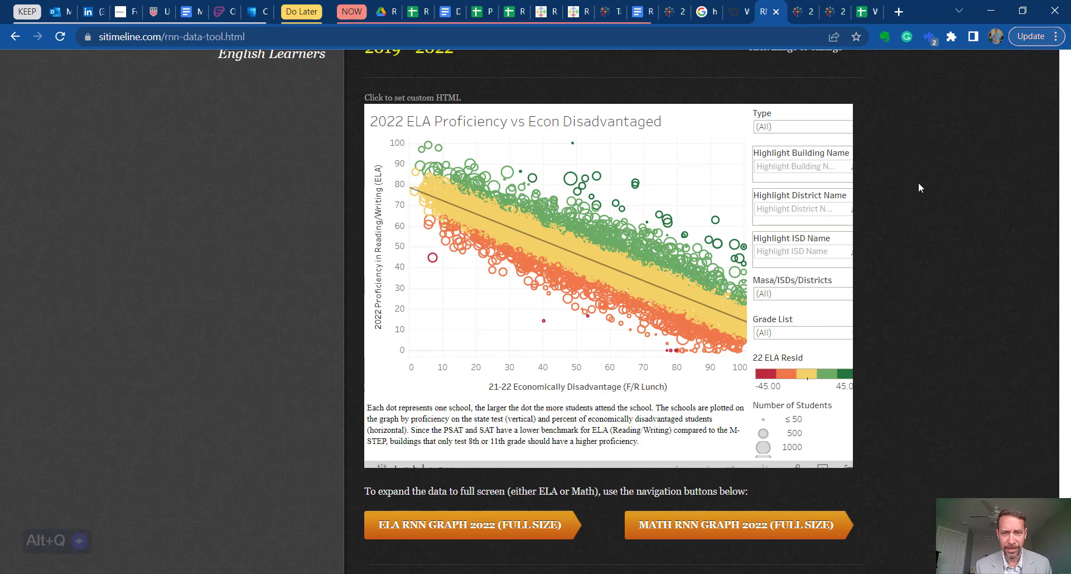
pyautogui.click(710, 533)
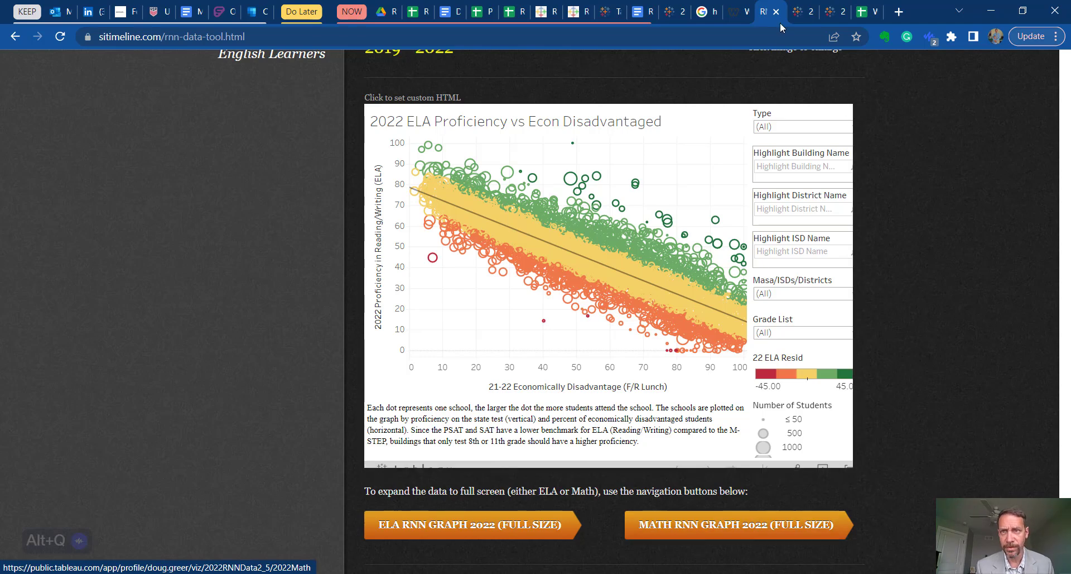
pyautogui.click(827, 12)
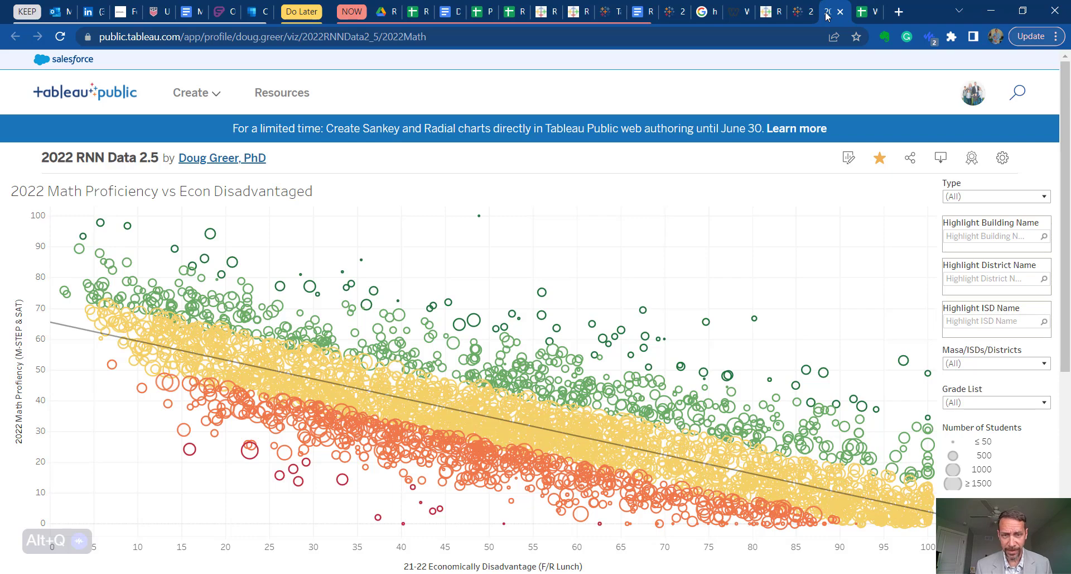
# Examine the details of individual school dots on the math graph, including Colon High School, MacDowell Preparatory Academy and Houghton Elementary School.
pyautogui.moveTo(426, 469)
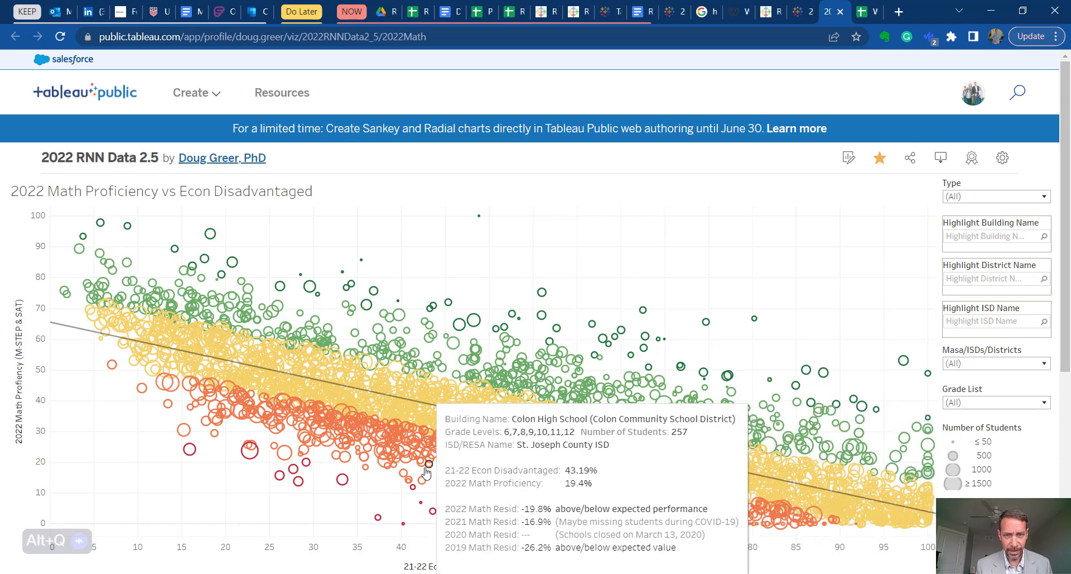
pyautogui.moveTo(863, 498)
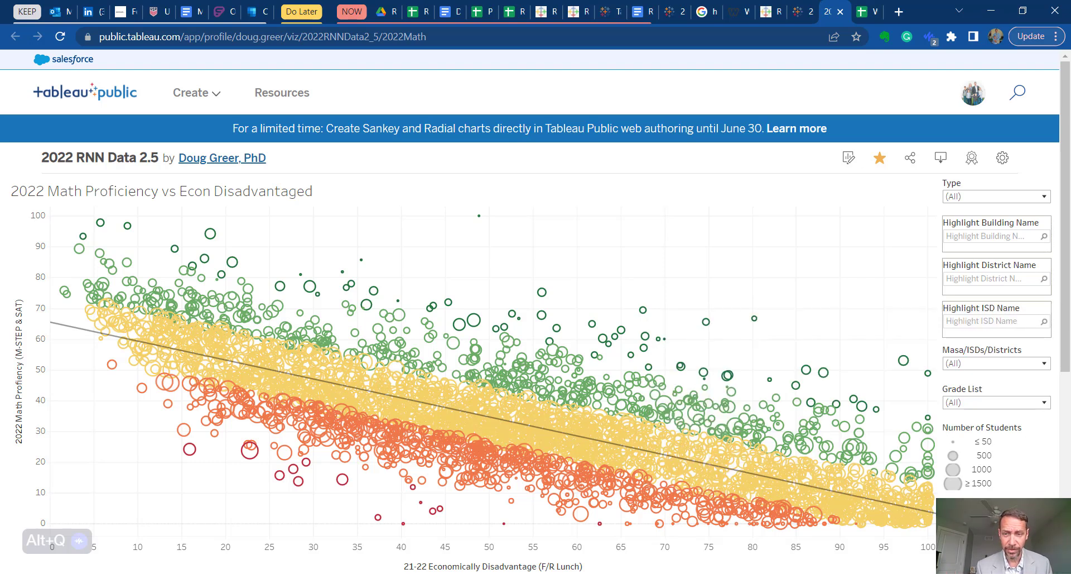
pyautogui.moveTo(900, 539)
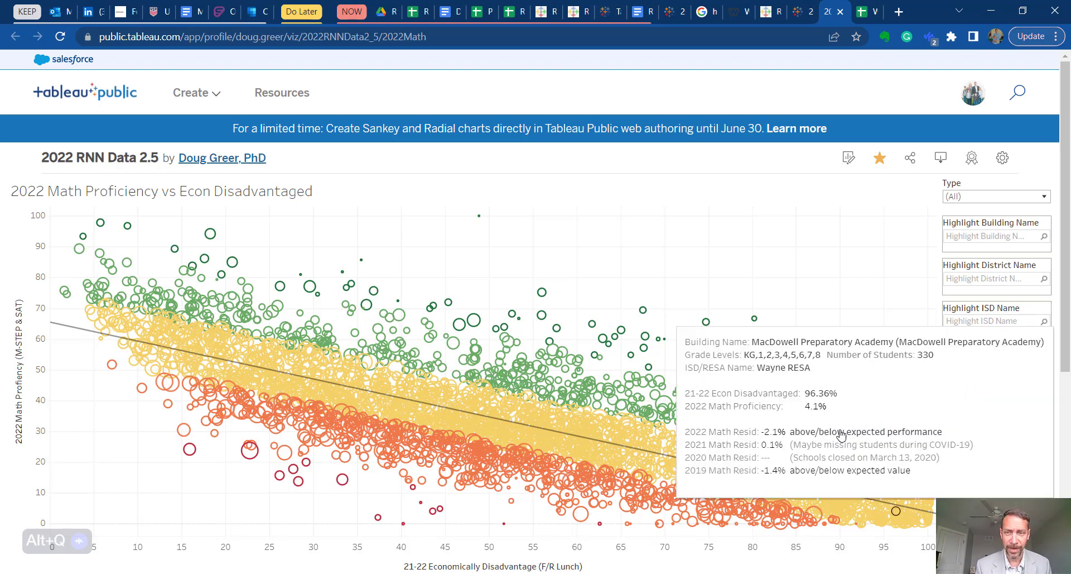
pyautogui.moveTo(858, 409)
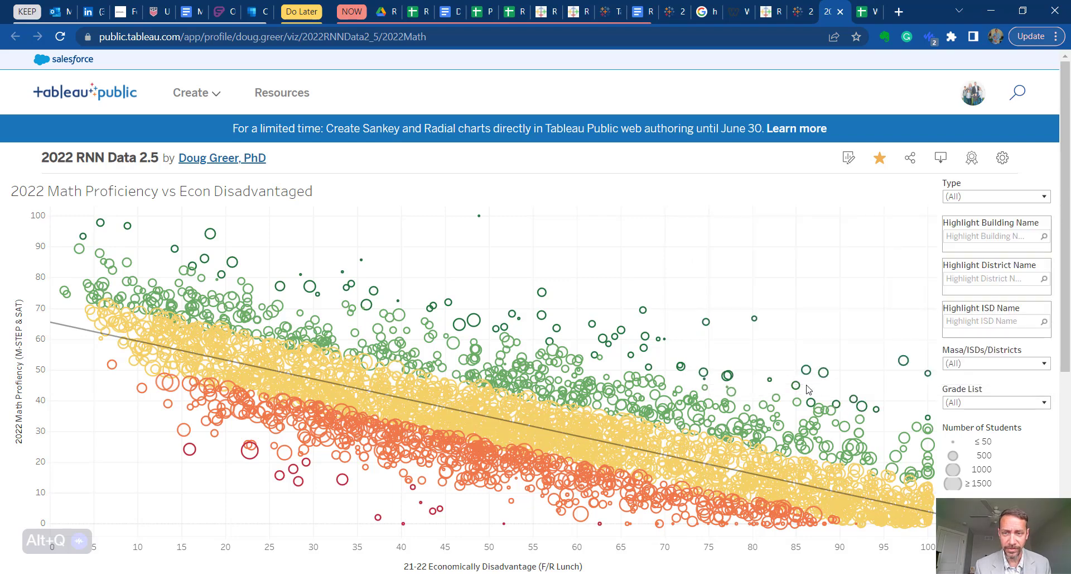
pyautogui.moveTo(643, 348)
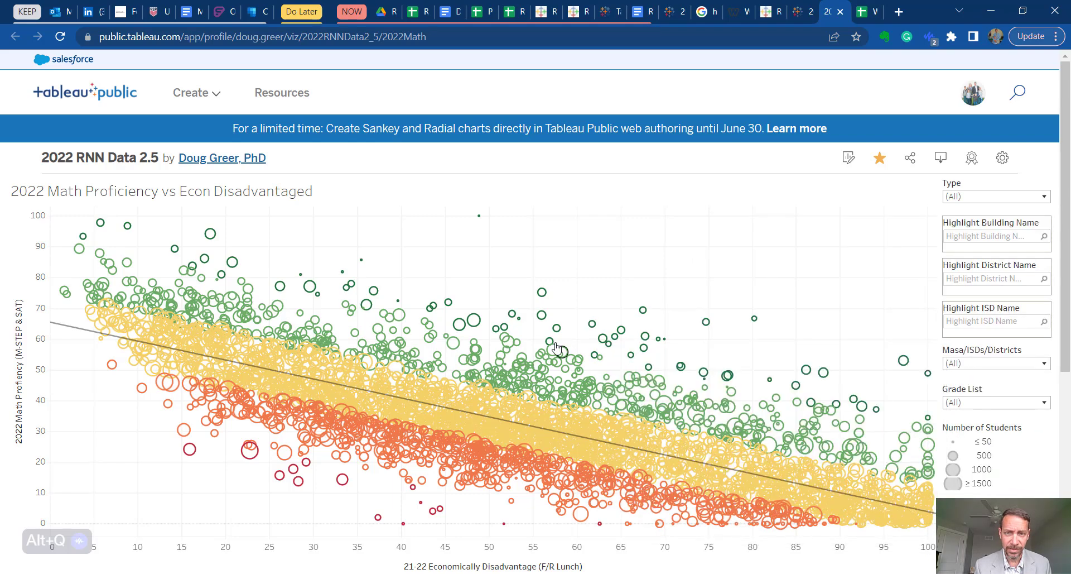
pyautogui.moveTo(368, 307)
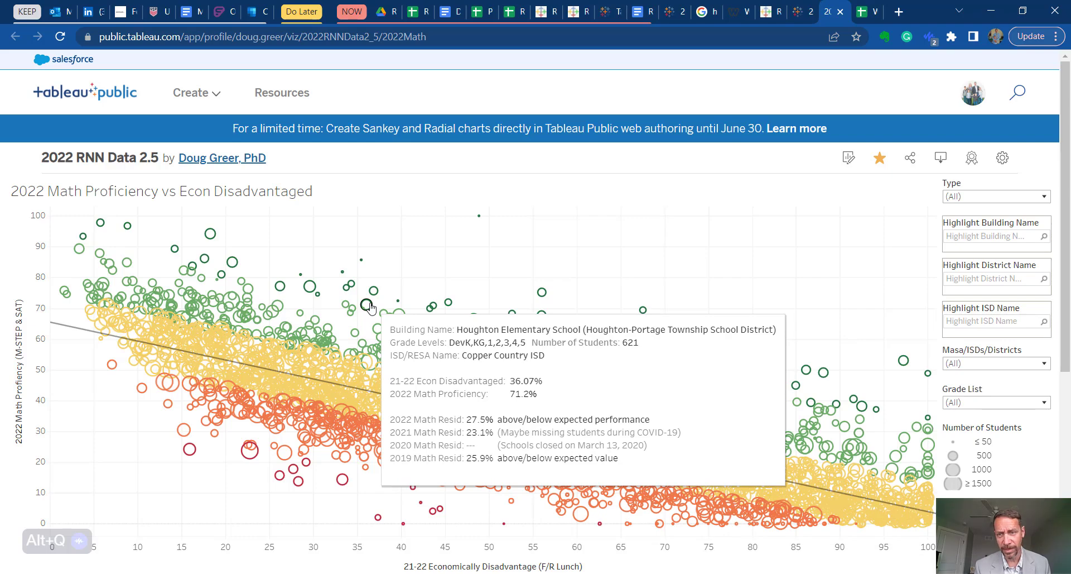
pyautogui.moveTo(643, 309)
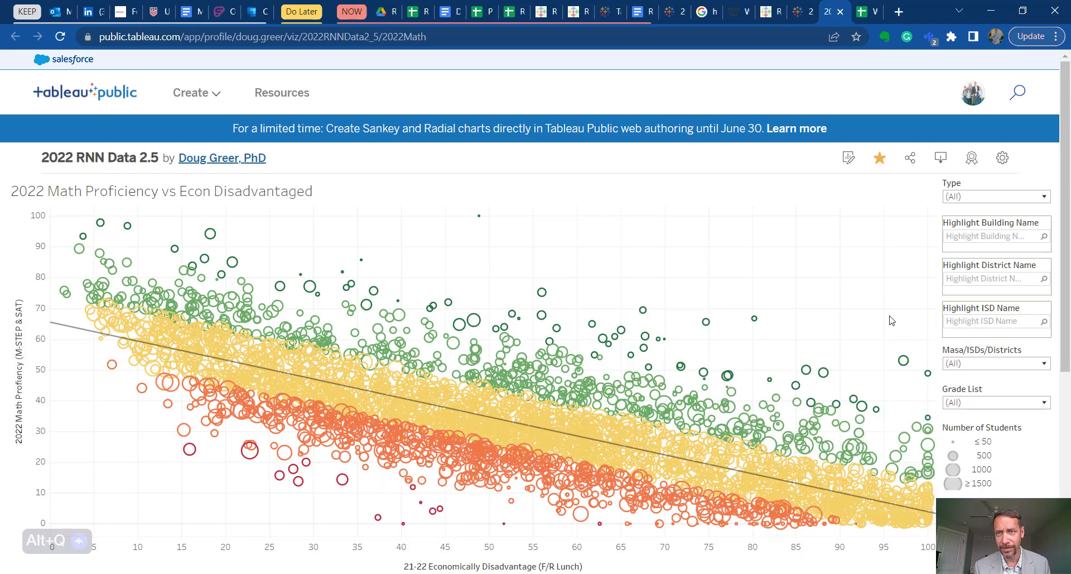